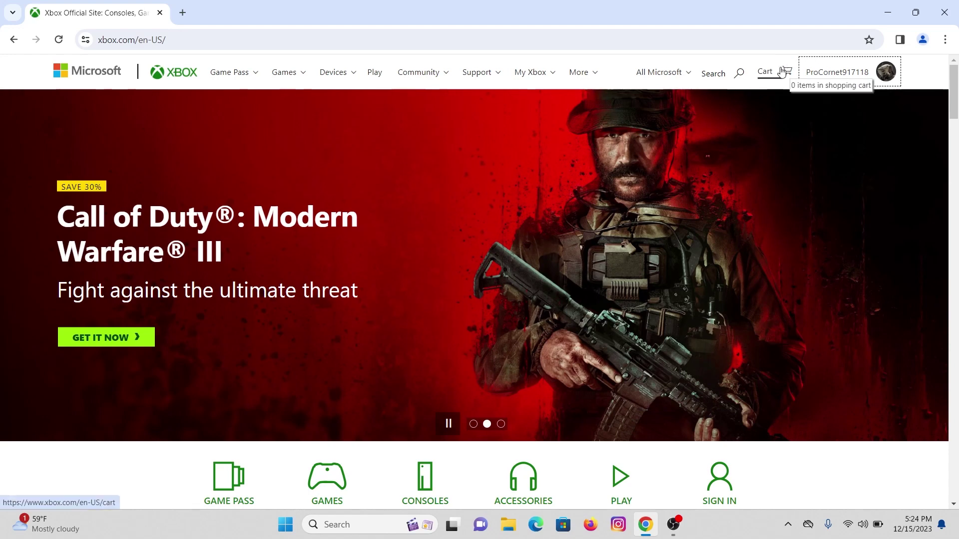
Show the account menu from the profile name and avatar at the top right
{"action": "left_click", "coordinate": [830, 81]}
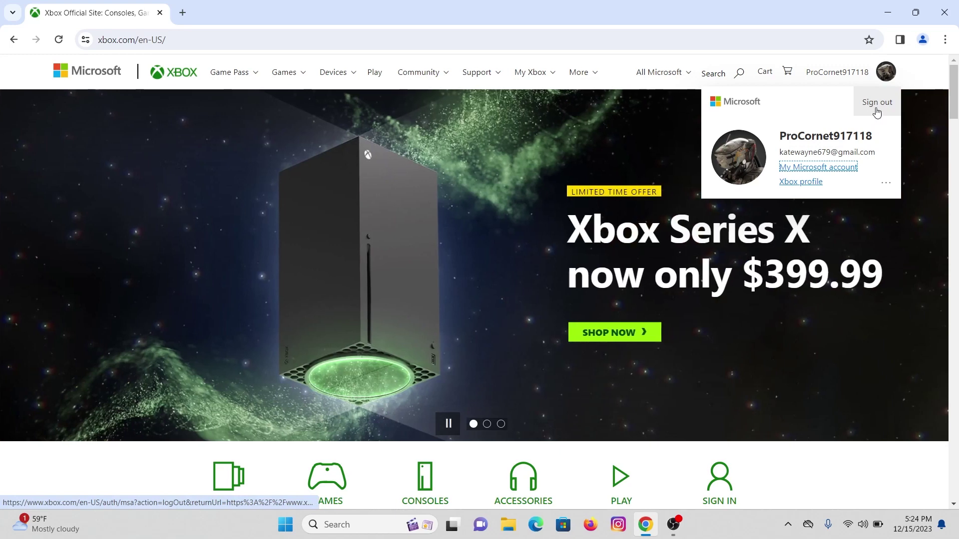
Sign out of the Xbox account via the account menu's Sign out option
{"action": "left_click", "coordinate": [876, 103]}
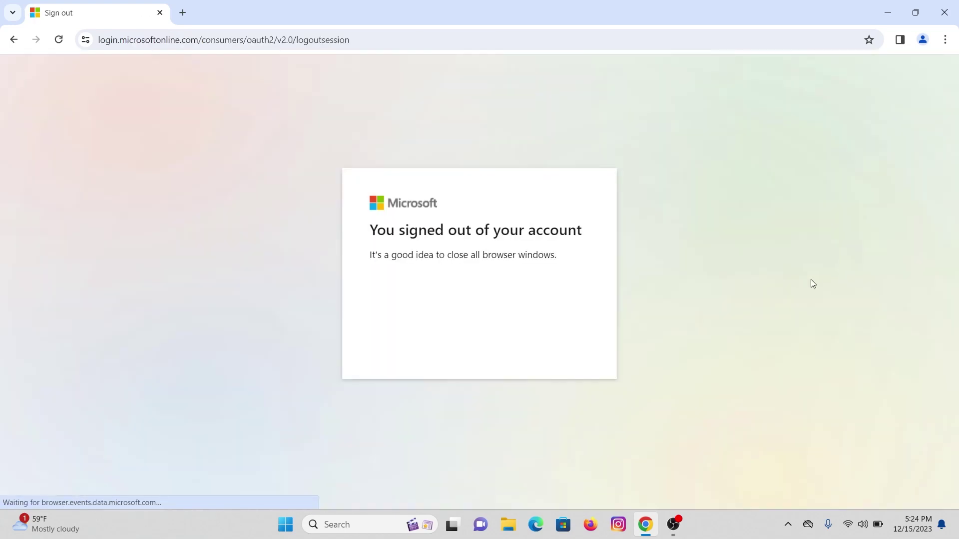